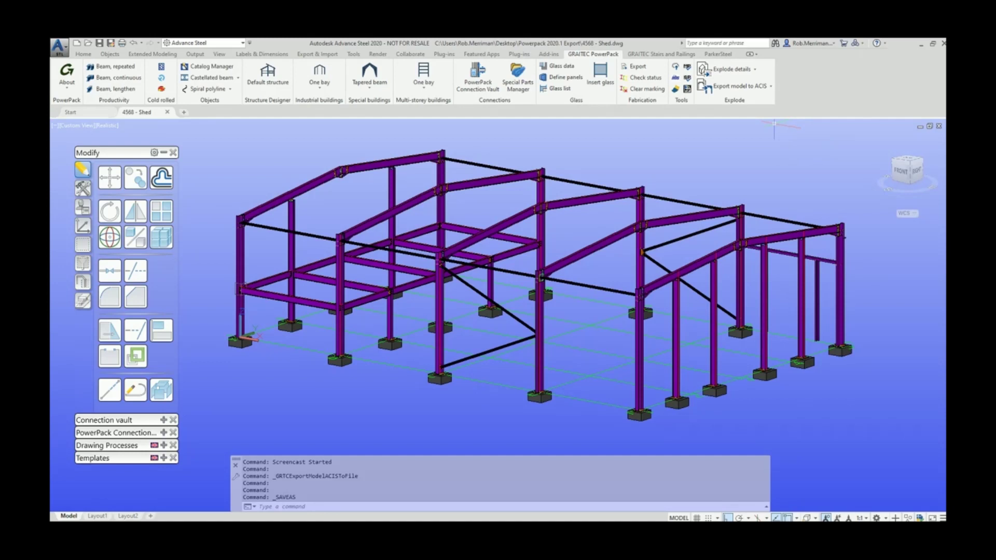
Export the whole shed model to ACIS as STEP, renaming the file prefix to STEP (STEP_4568 - Shed).
{"action": "left_click", "coordinate": [770, 89]}
{"action": "left_click", "coordinate": [746, 122]}
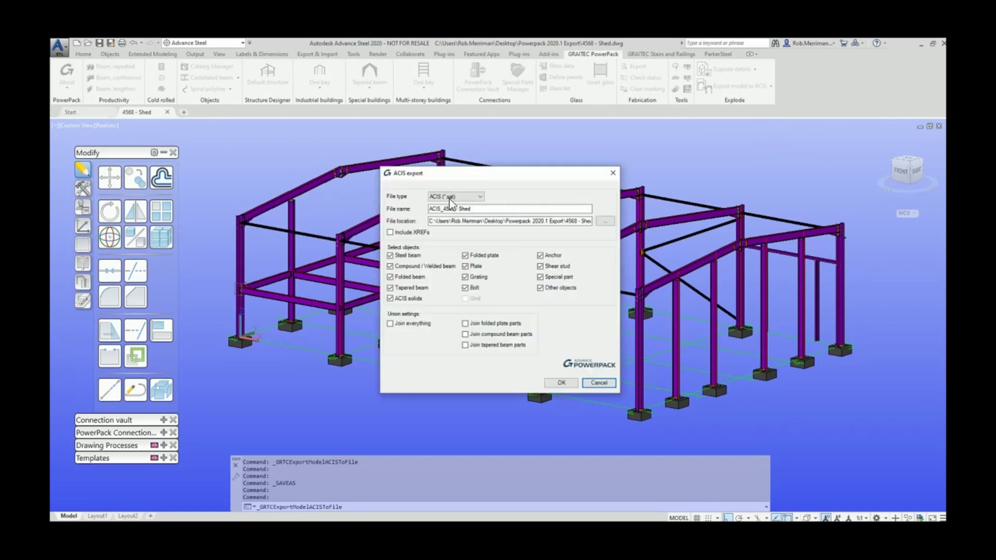
{"action": "left_click", "coordinate": [454, 196]}
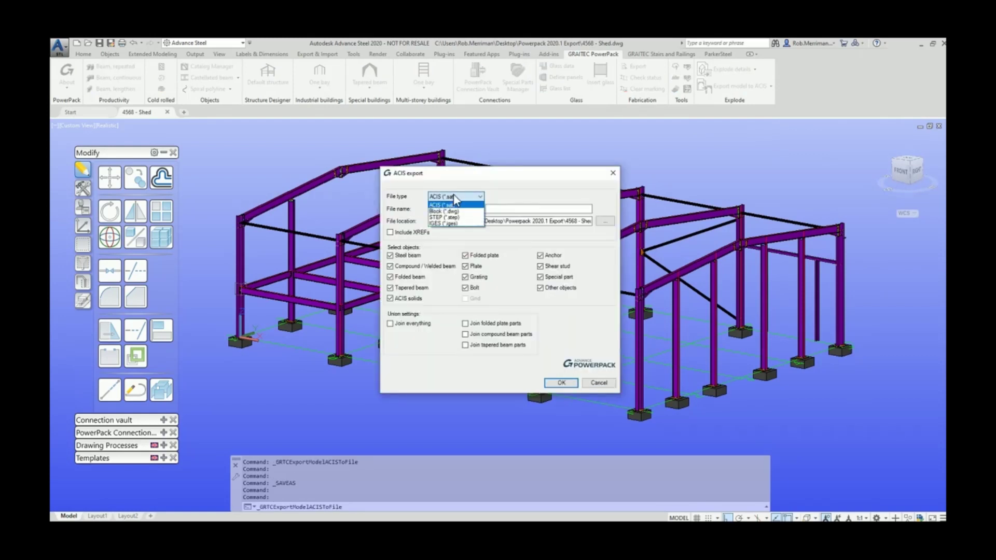
{"action": "left_click", "coordinate": [469, 224]}
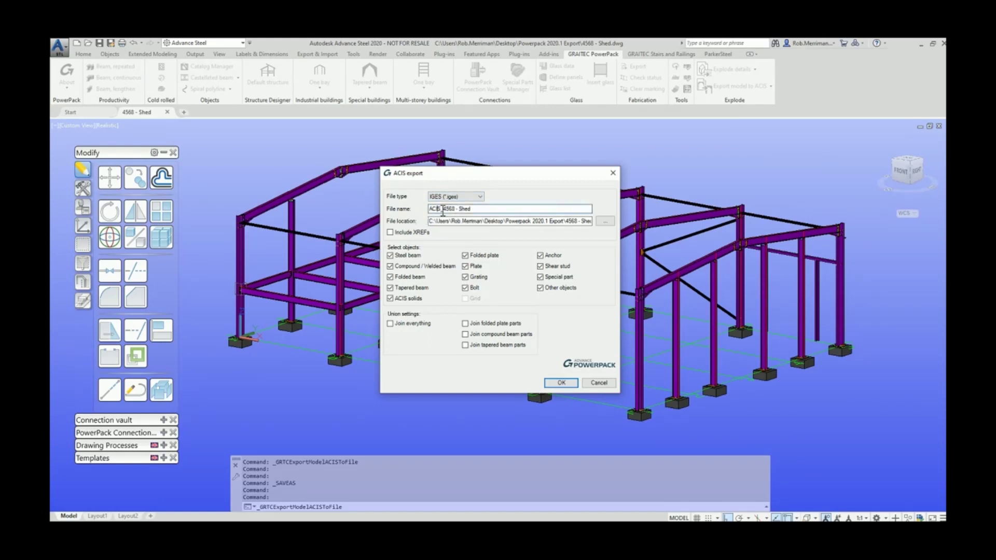
{"action": "left_click", "coordinate": [455, 199]}
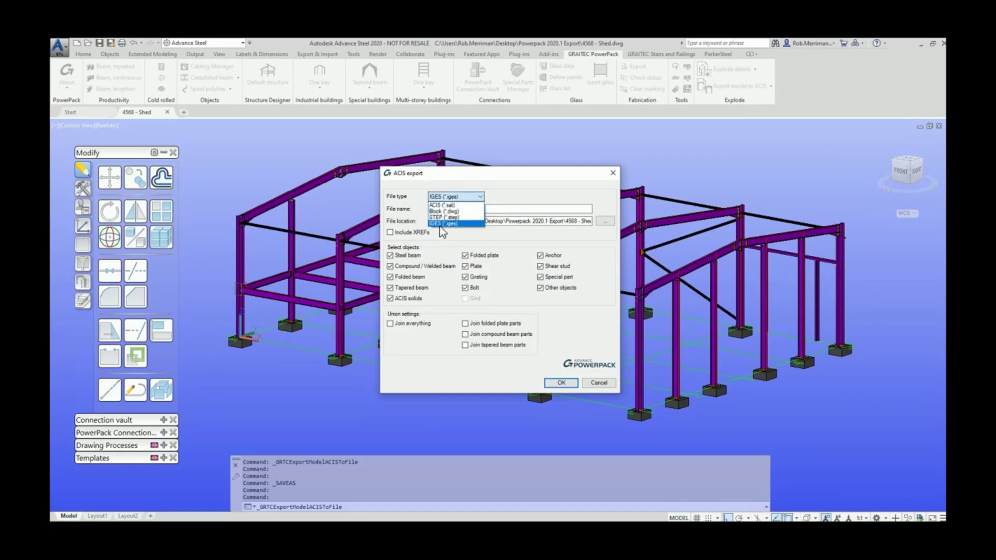
{"action": "left_click", "coordinate": [439, 218]}
{"action": "left_click_drag", "start_coordinate": [442, 212], "coordinate": [420, 213]}
{"action": "type", "text": "STEP_4568 - Shed"}
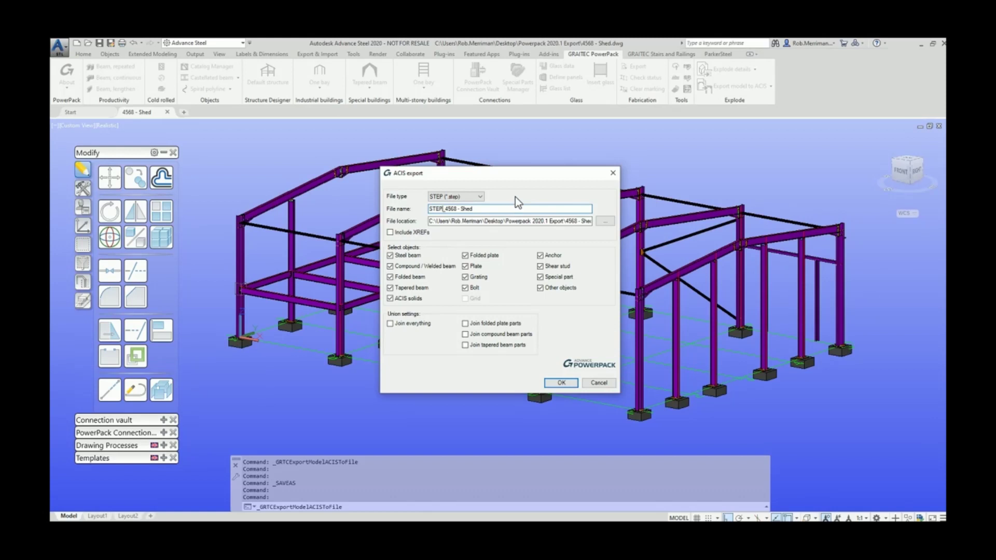
{"action": "left_click", "coordinate": [557, 384]}
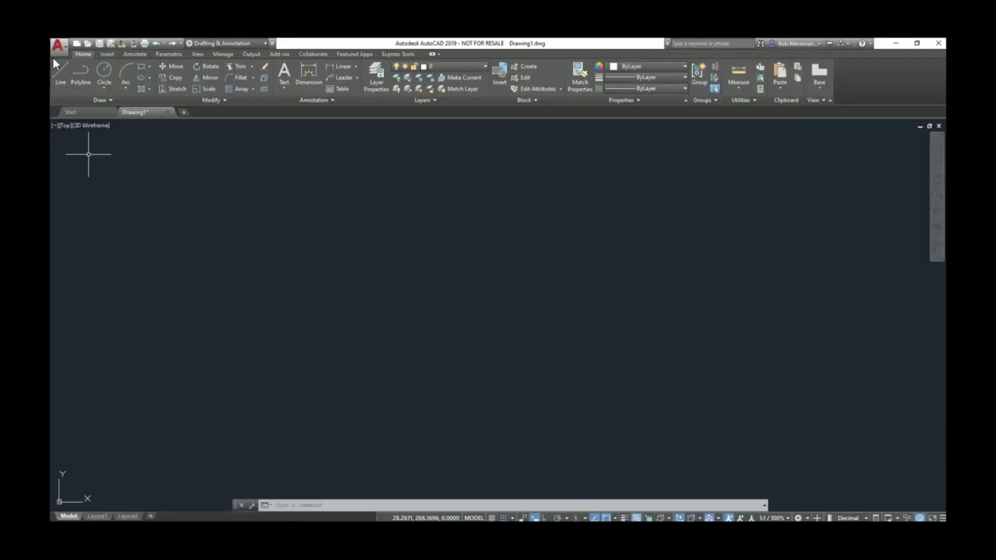
Start an import and browse to the 4568 - Shed\DSTV\NC\Files folder.
{"action": "left_click", "coordinate": [55, 49]}
{"action": "left_click", "coordinate": [77, 182]}
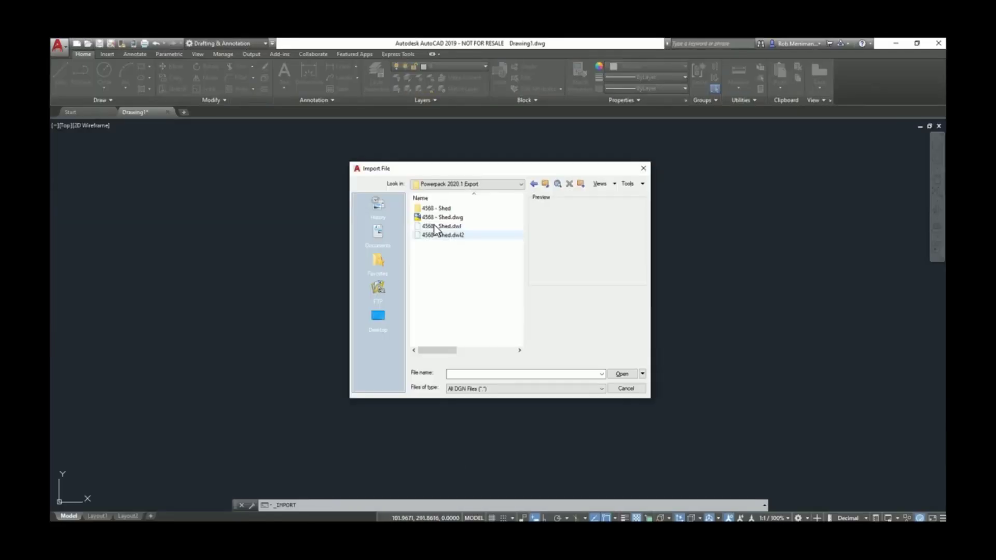
{"action": "double_click", "coordinate": [434, 209]}
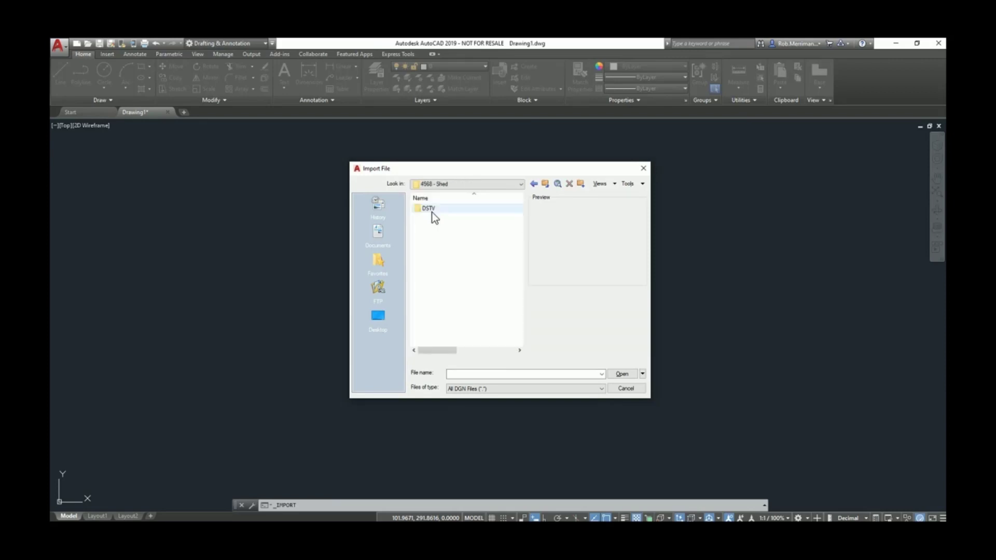
{"action": "double_click", "coordinate": [432, 209]}
{"action": "double_click", "coordinate": [434, 209]}
{"action": "double_click", "coordinate": [433, 209]}
Show All Files and import STEP_4568 - Shed.step.
{"action": "left_click", "coordinate": [472, 388]}
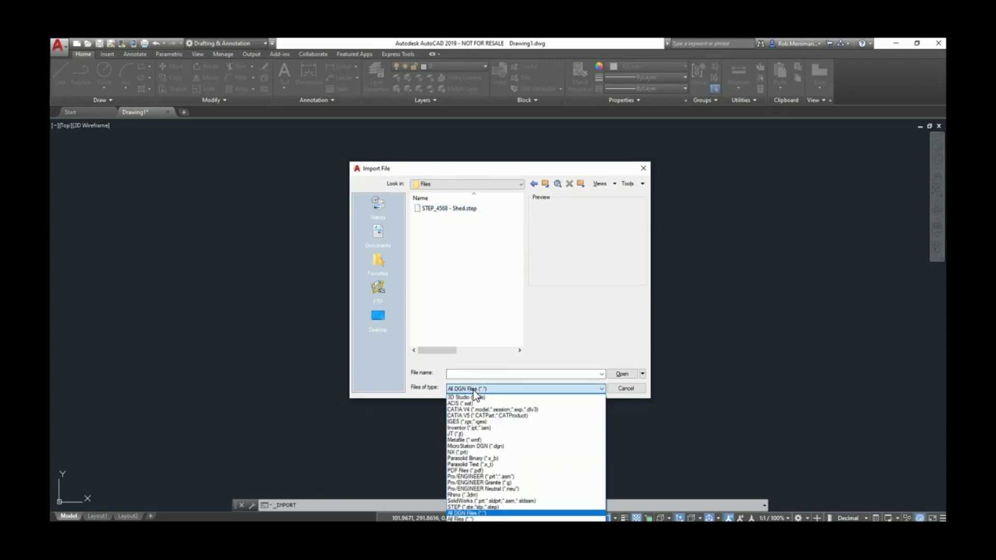
{"action": "left_click", "coordinate": [470, 518]}
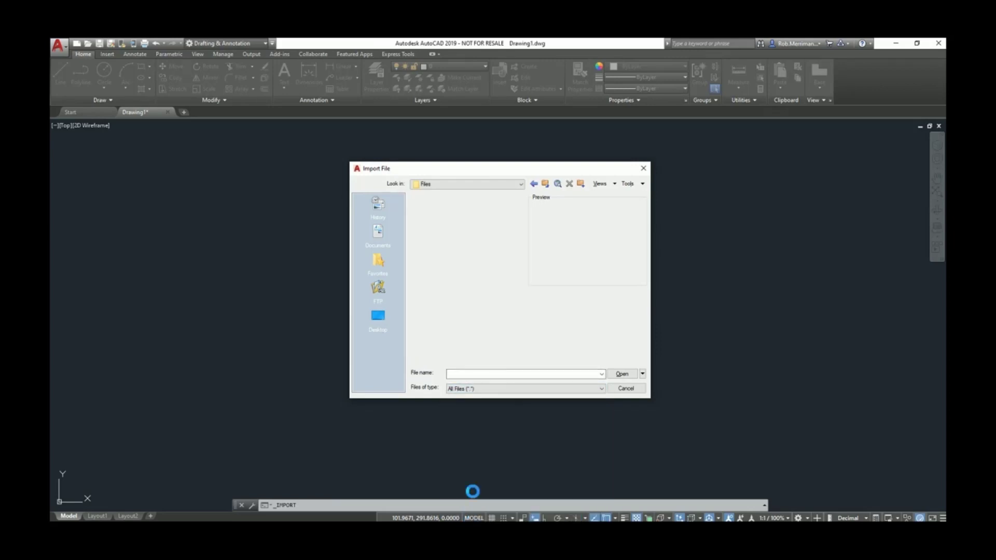
{"action": "double_click", "coordinate": [445, 209]}
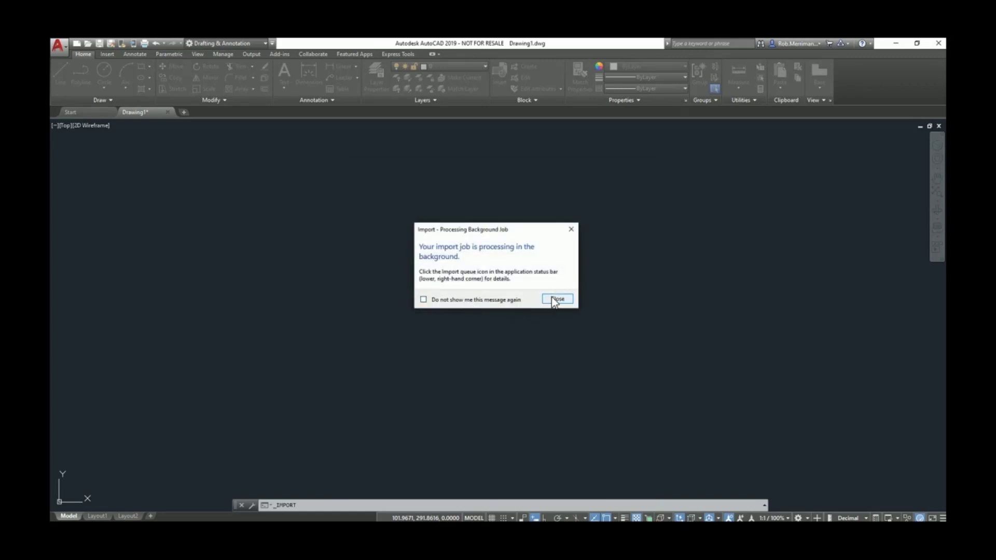
Insert the finished shed import and view it from SW Isometric.
{"action": "left_click", "coordinate": [556, 300]}
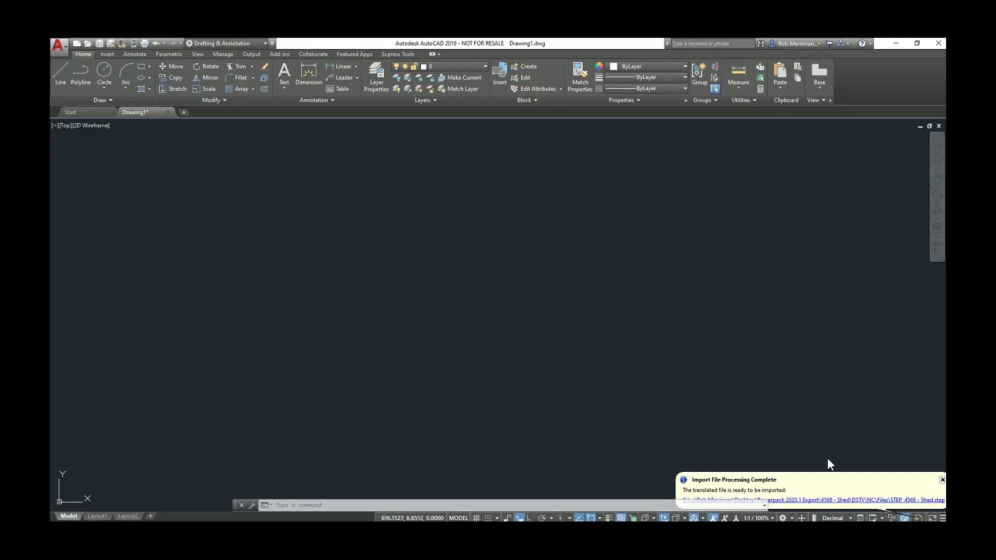
{"action": "left_click", "coordinate": [838, 502]}
{"action": "left_click", "coordinate": [65, 125]}
{"action": "left_click", "coordinate": [87, 201]}
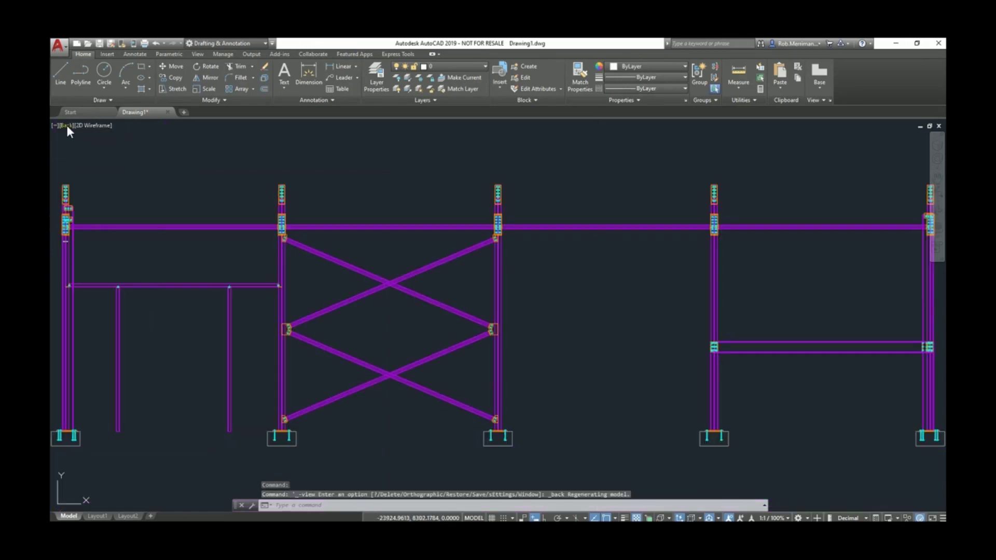
{"action": "left_click", "coordinate": [65, 125]}
{"action": "left_click", "coordinate": [91, 213]}
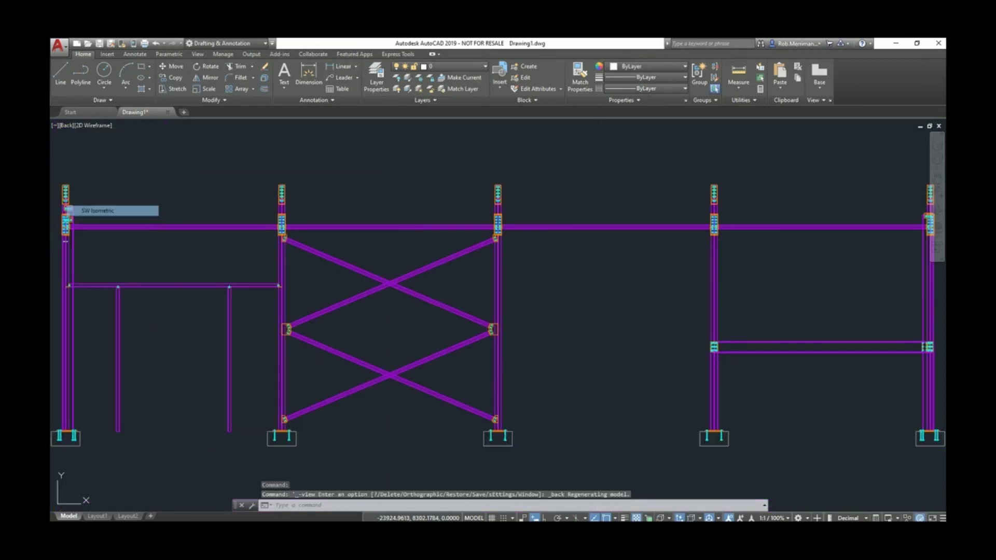
Shade the shed with the Realistic visual style.
{"action": "left_click", "coordinate": [121, 127]}
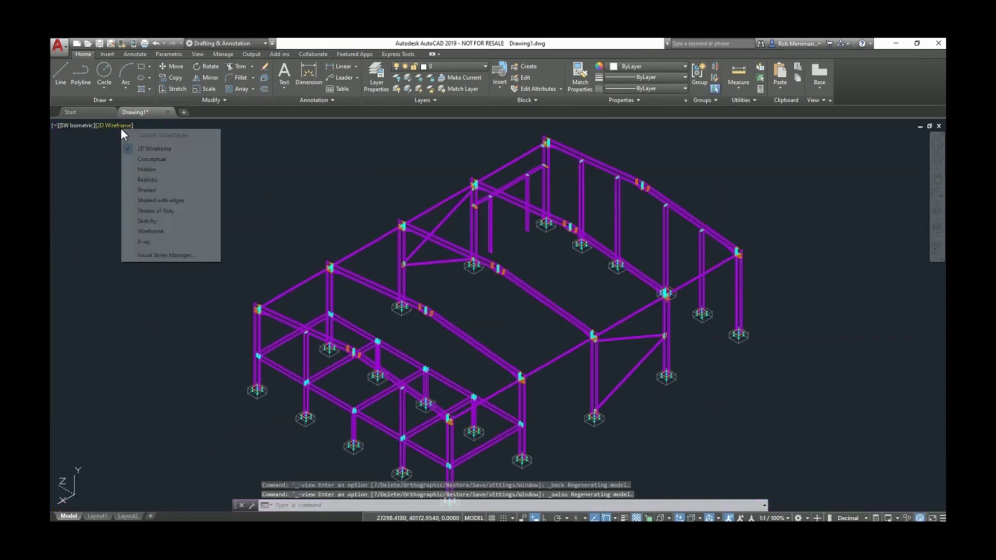
{"action": "left_click", "coordinate": [137, 180]}
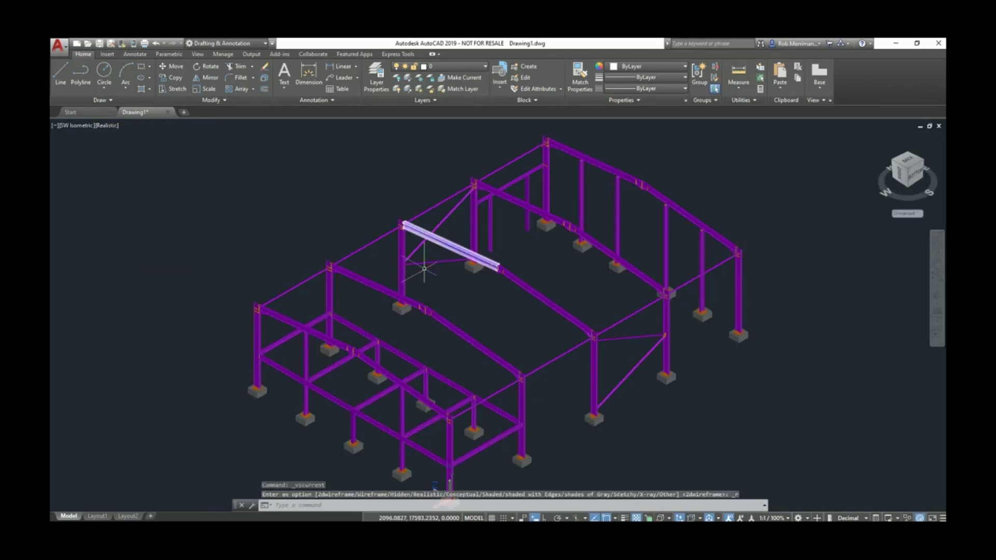
{"action": "scroll", "coordinate": [413, 238], "scroll_direction": "up", "scroll_amount": 8}
Check with BEDIT whether the long beam is a block, then cancel.
{"action": "left_click", "coordinate": [413, 244]}
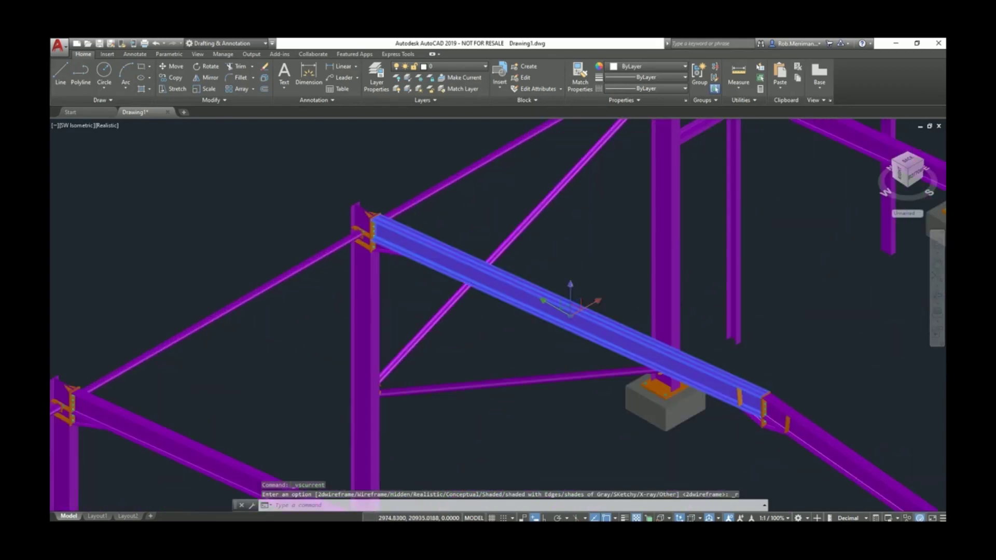
{"action": "double_click", "coordinate": [486, 288]}
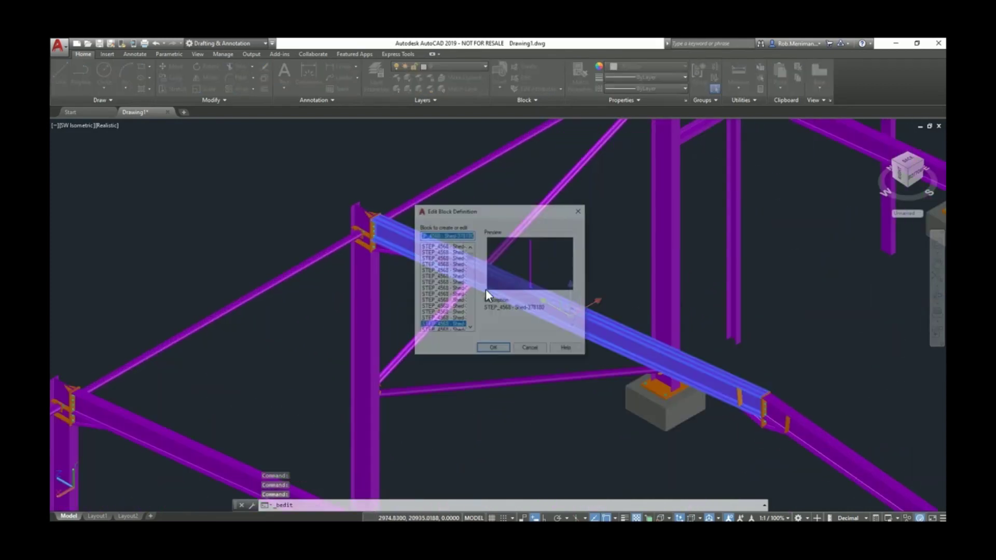
{"action": "key", "text": "Escape"}
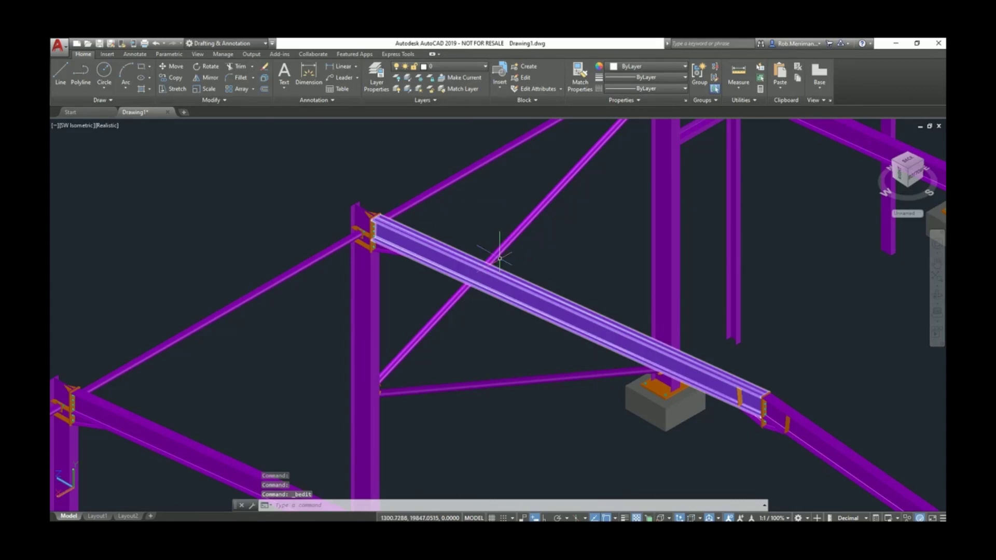
{"action": "scroll", "coordinate": [475, 247], "scroll_direction": "down", "scroll_amount": 3}
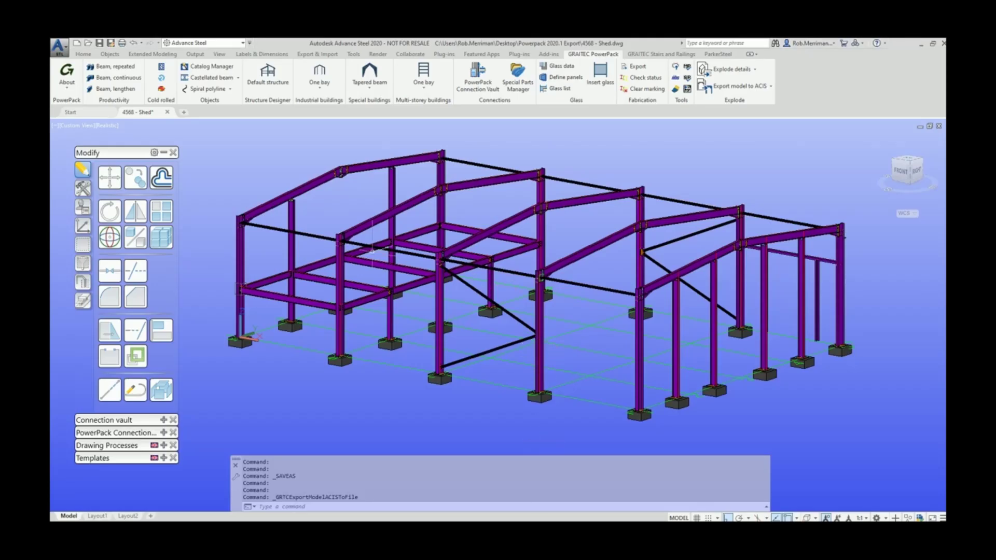
Select the front bay's upper beam, column and lower beam; set their parts export to IGES with Move to WCS.
{"action": "left_click", "coordinate": [371, 221]}
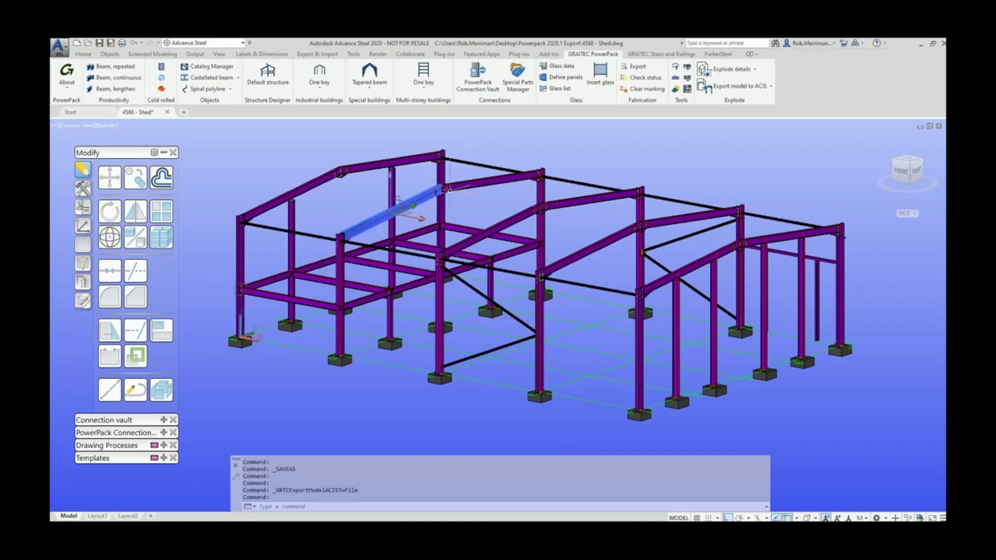
{"action": "left_click", "coordinate": [542, 193]}
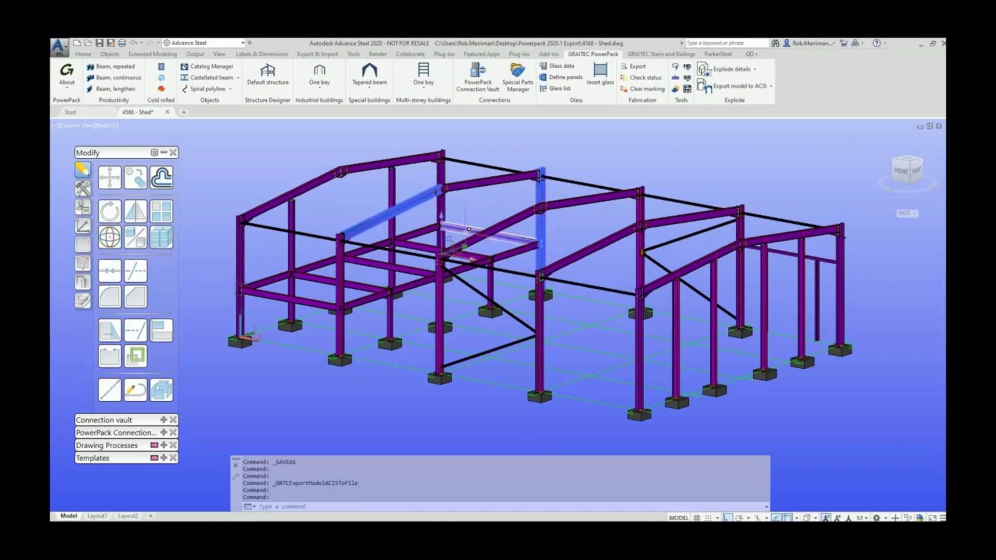
{"action": "left_click", "coordinate": [491, 233]}
{"action": "left_click", "coordinate": [770, 86]}
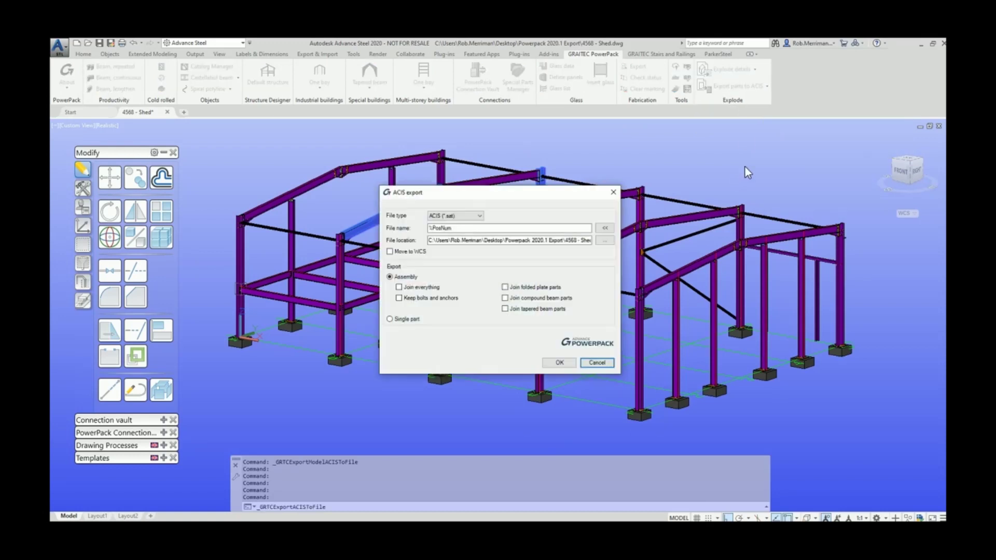
{"action": "left_click", "coordinate": [478, 216]}
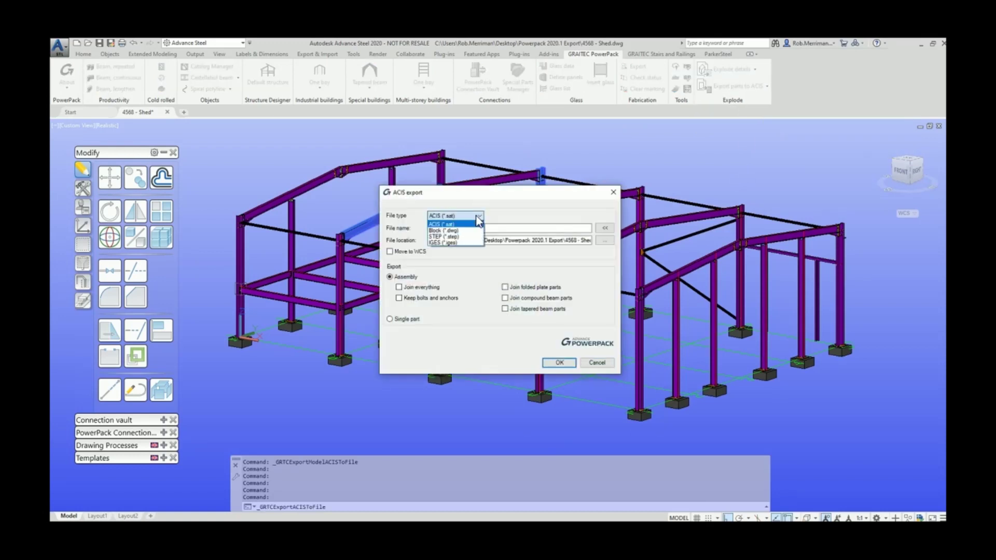
{"action": "left_click", "coordinate": [457, 243]}
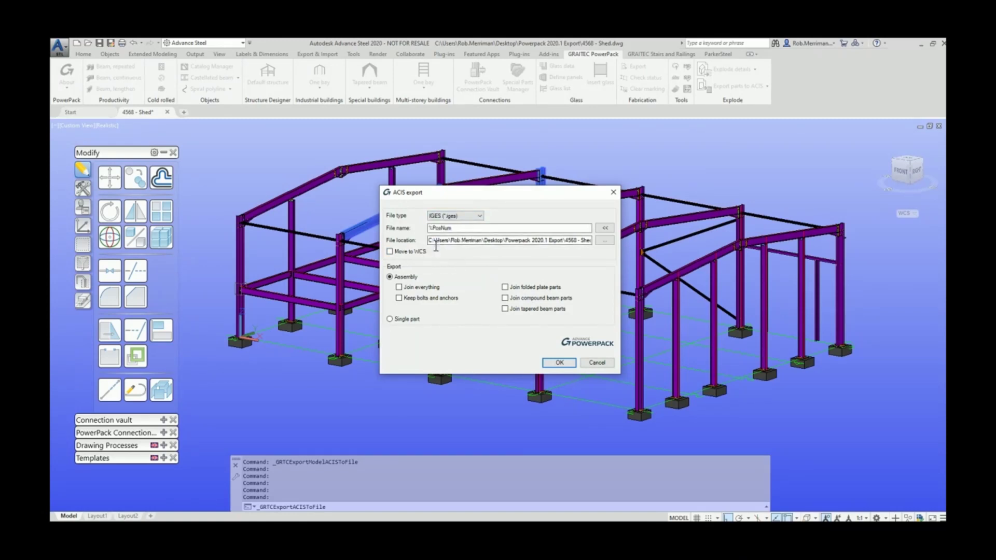
{"action": "left_click", "coordinate": [417, 276]}
{"action": "left_click", "coordinate": [418, 253]}
Run the IGES export, then import R2.iges into a new Drawing2 and place the translated part.
{"action": "left_click", "coordinate": [553, 363]}
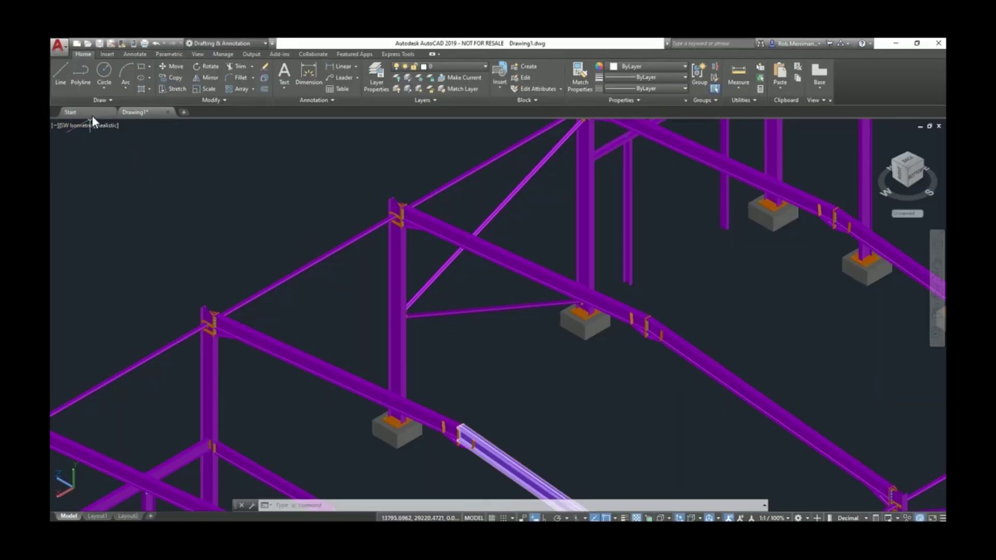
{"action": "left_click", "coordinate": [91, 114]}
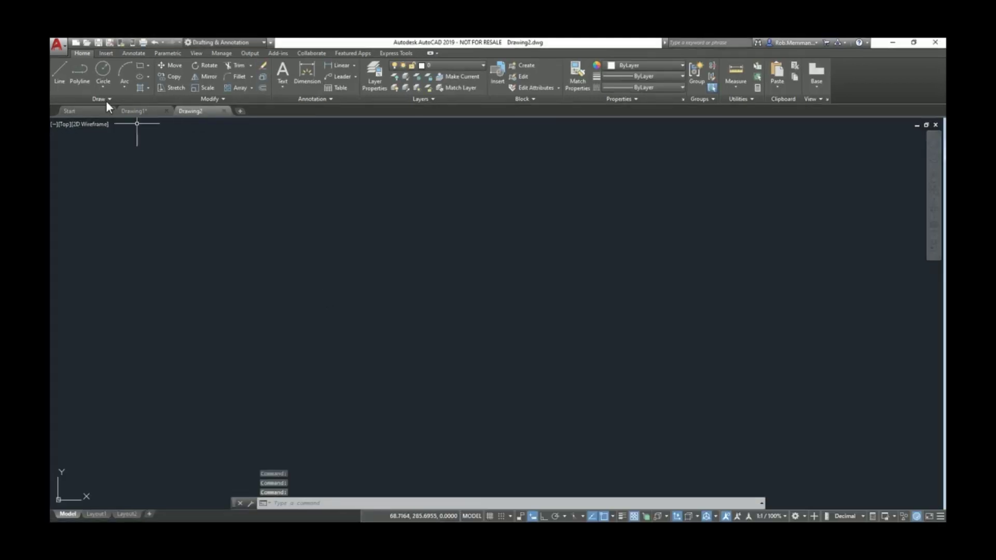
{"action": "left_click", "coordinate": [58, 46]}
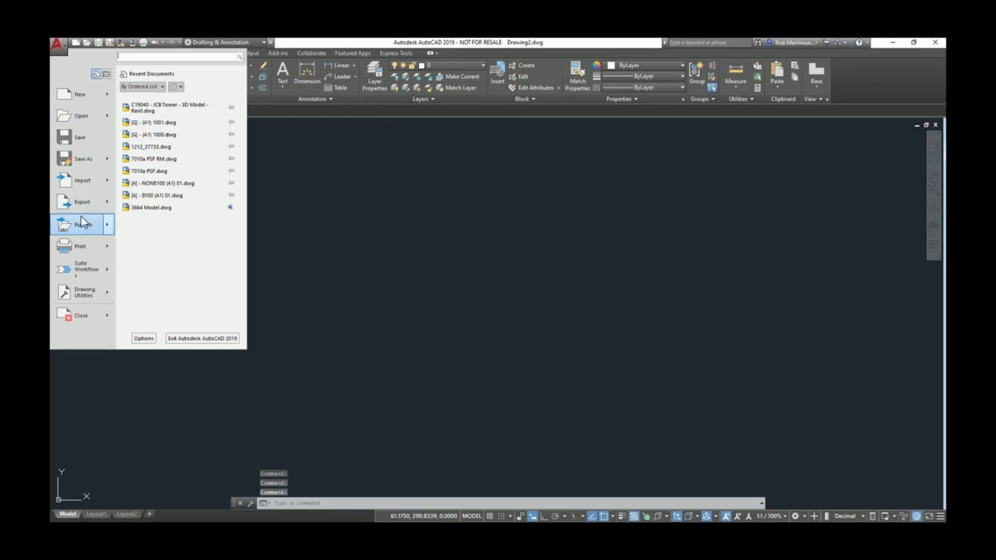
{"action": "mouse_move", "coordinate": [82, 184]}
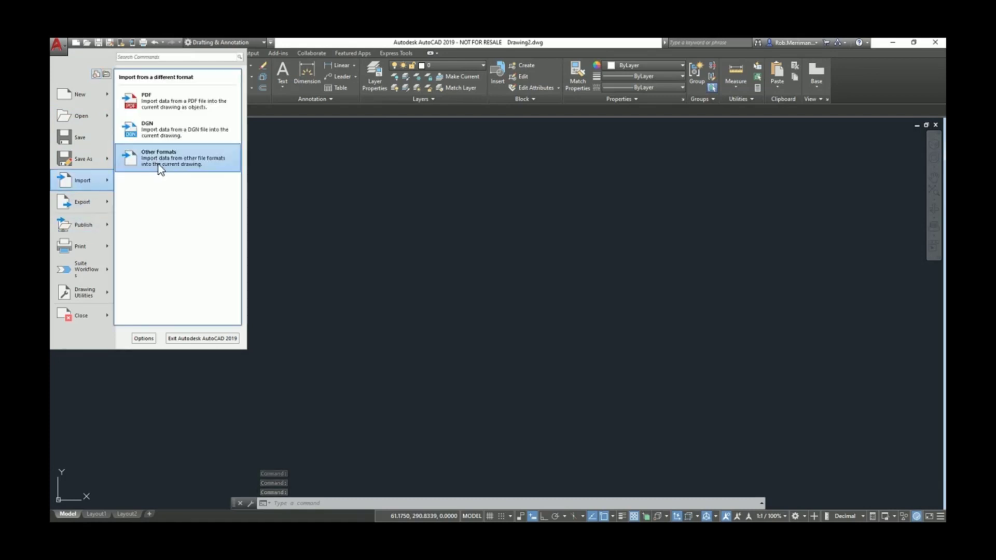
{"action": "left_click", "coordinate": [325, 202]}
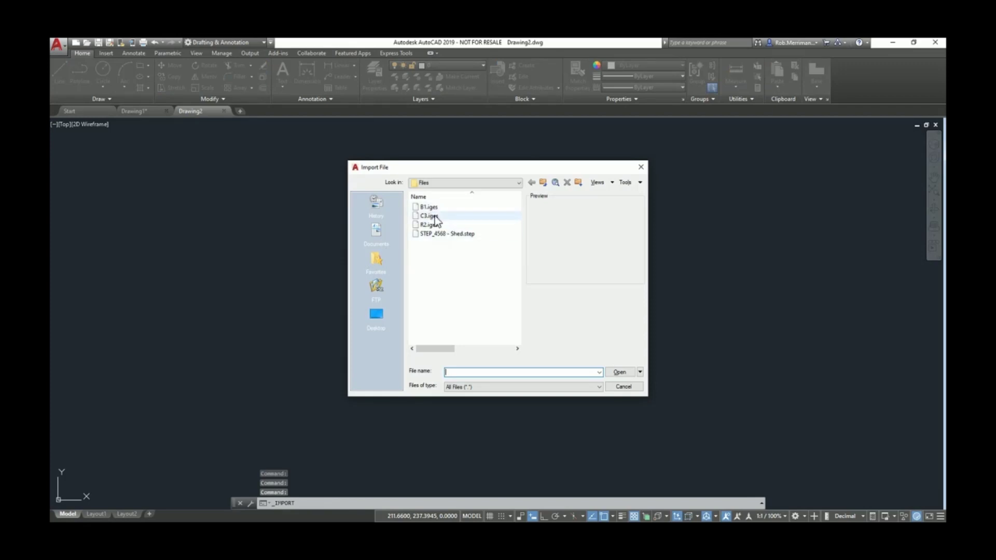
{"action": "left_click", "coordinate": [433, 223]}
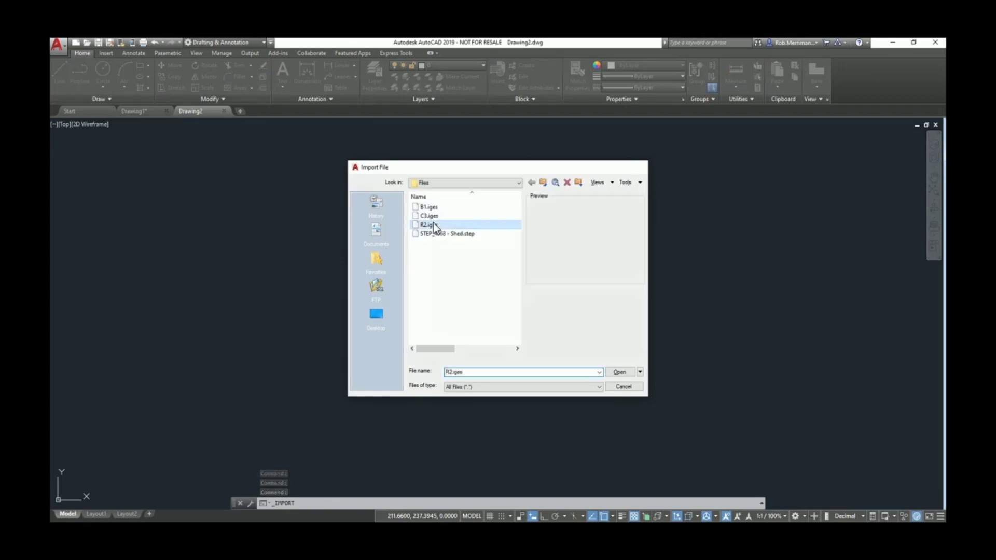
{"action": "double_click", "coordinate": [434, 222]}
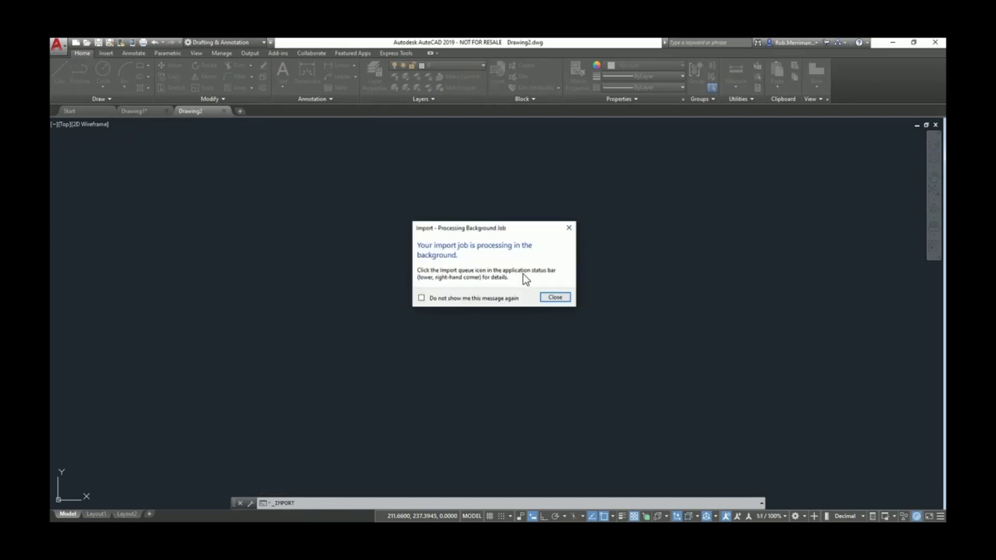
{"action": "left_click", "coordinate": [554, 298]}
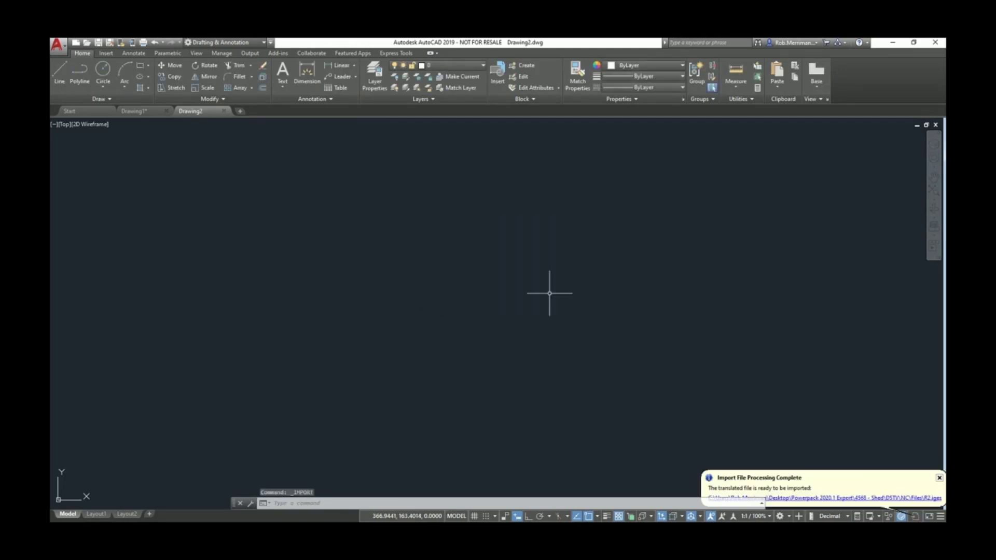
{"action": "left_click", "coordinate": [841, 502]}
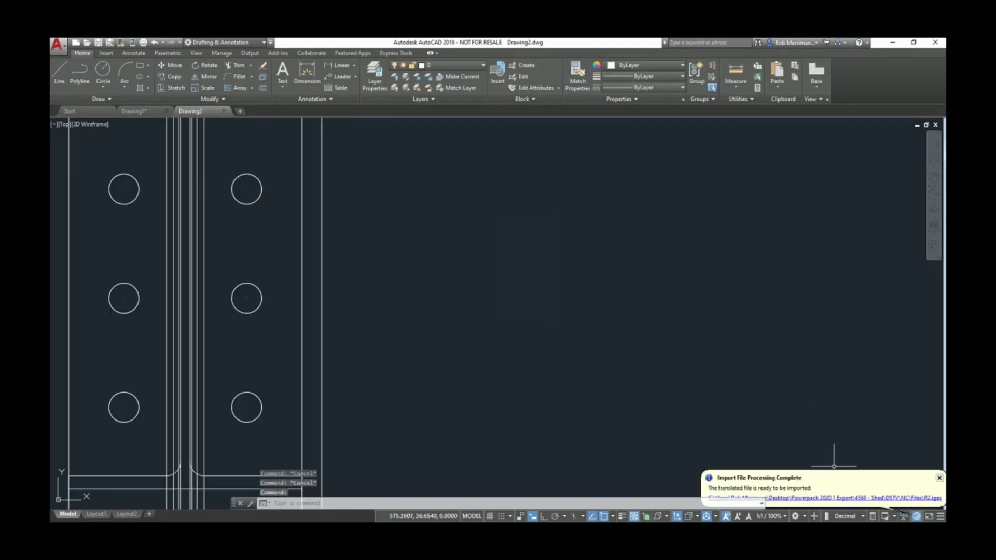
Show the R2 member in SW Isometric view with the Realistic visual style.
{"action": "left_click", "coordinate": [65, 126]}
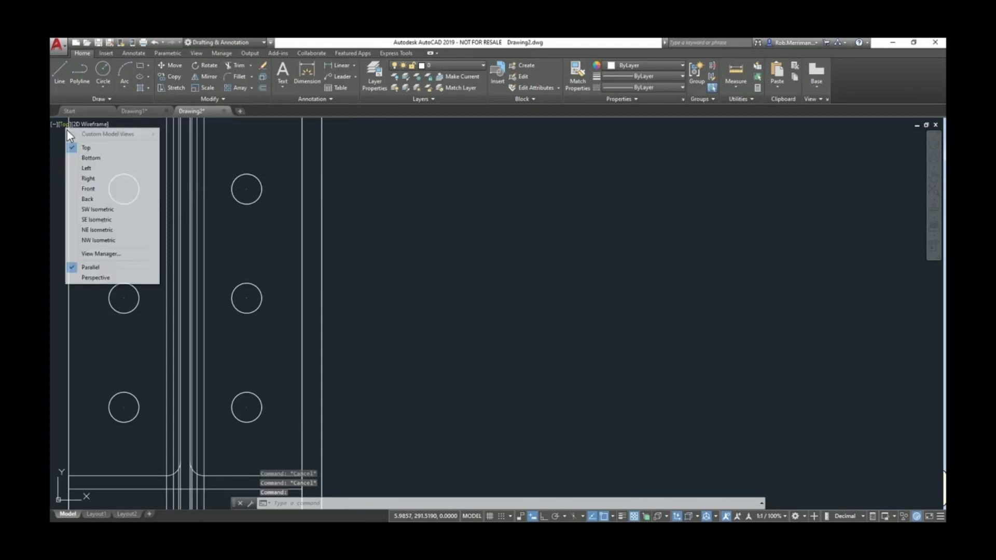
{"action": "left_click", "coordinate": [89, 209]}
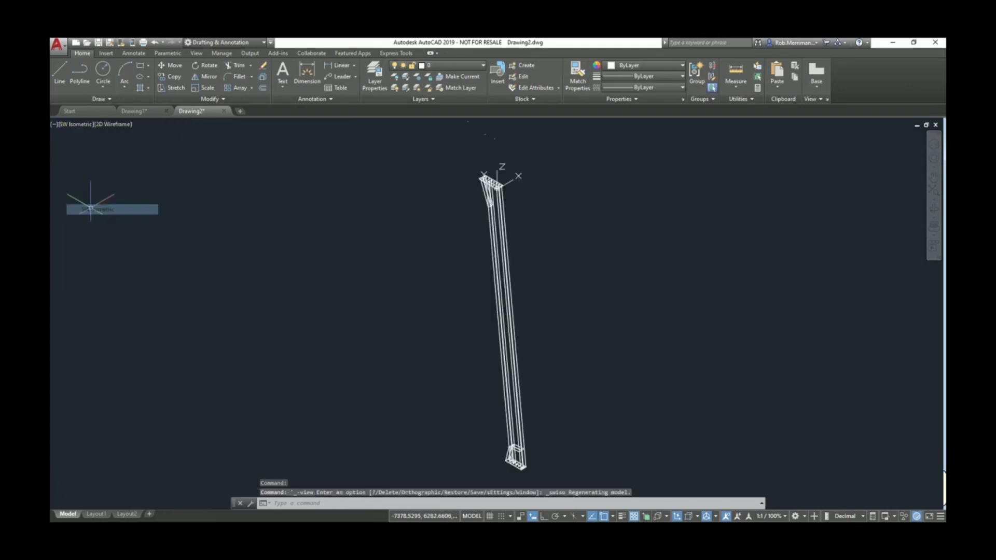
{"action": "left_click", "coordinate": [118, 130]}
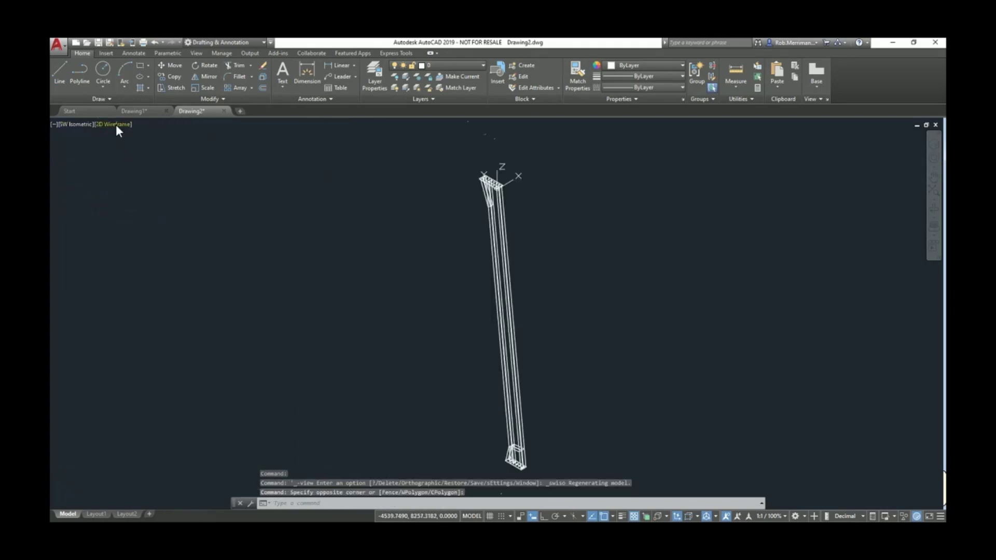
{"action": "left_click", "coordinate": [116, 126]}
{"action": "left_click", "coordinate": [138, 178]}
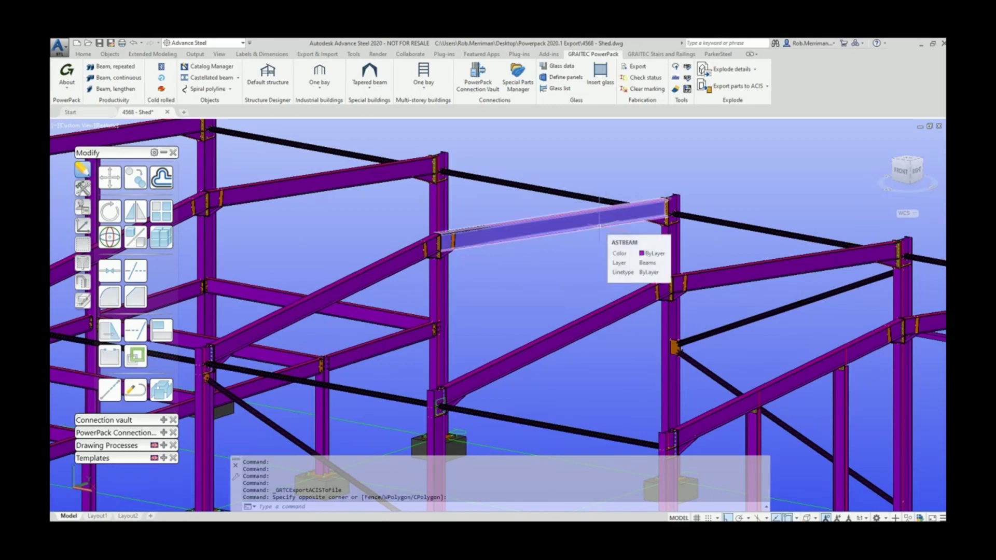
Select the beam spanning the two middle frames and launch Export parts to ACIS.
{"action": "left_click", "coordinate": [599, 227]}
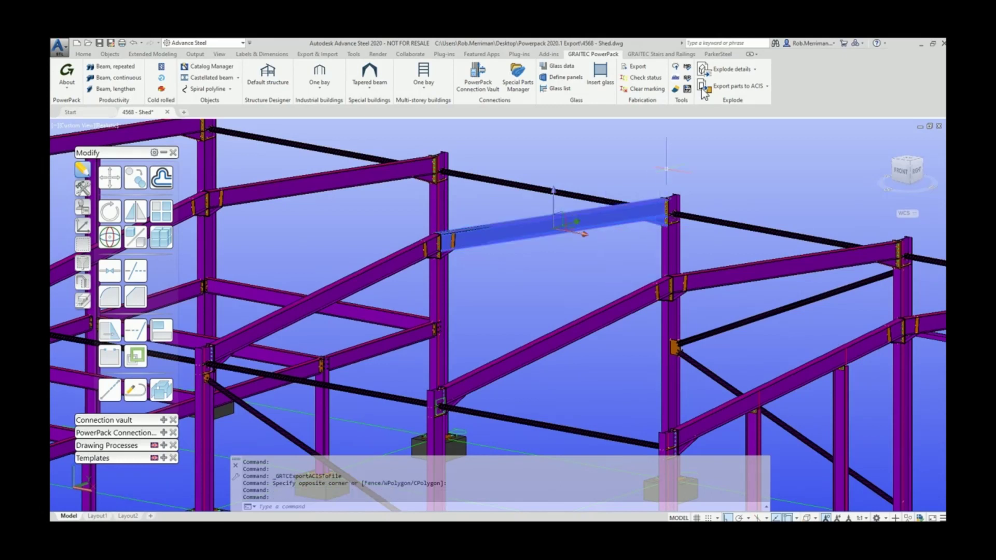
{"action": "left_click", "coordinate": [766, 87]}
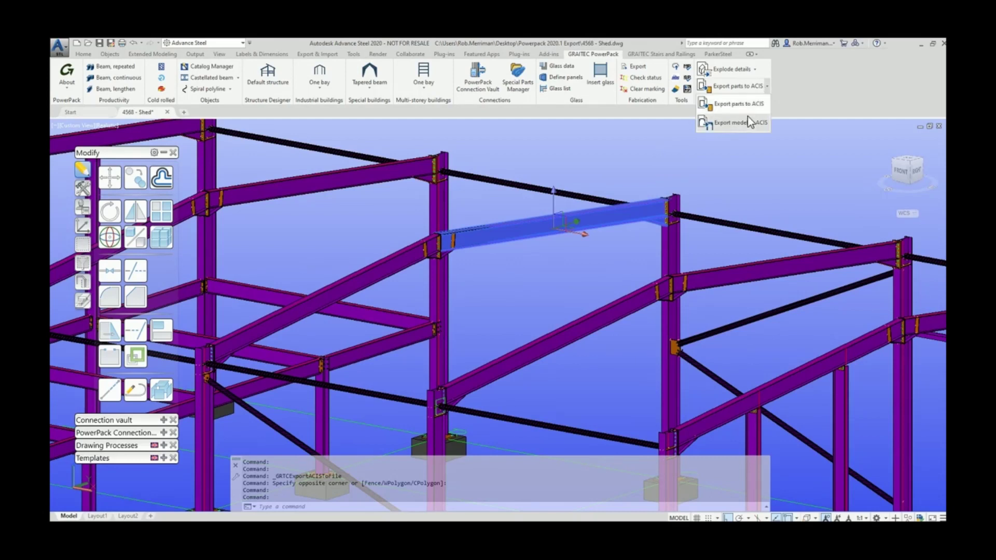
{"action": "left_click", "coordinate": [747, 106]}
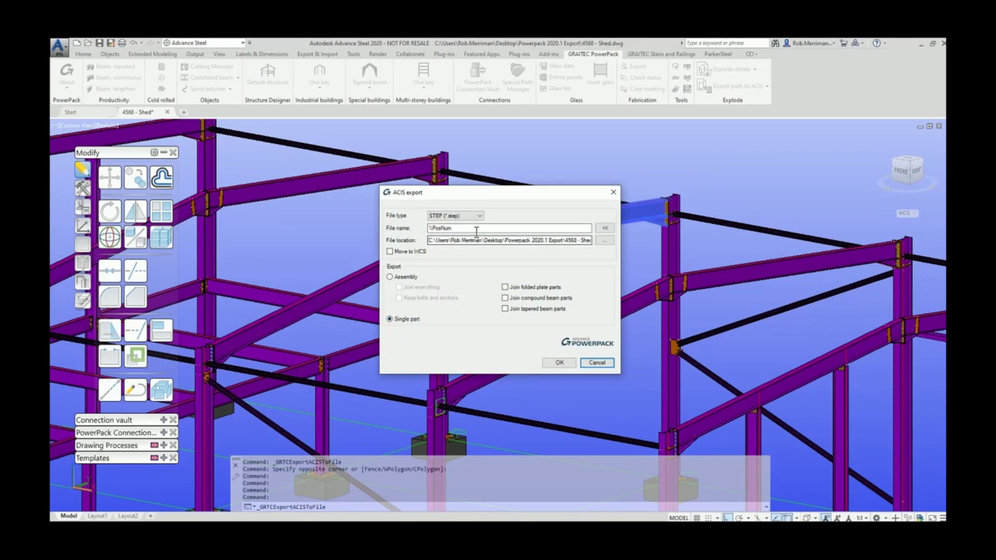
Name the file by Part No - Single and export the beam as a single STEP part.
{"action": "left_click", "coordinate": [604, 228]}
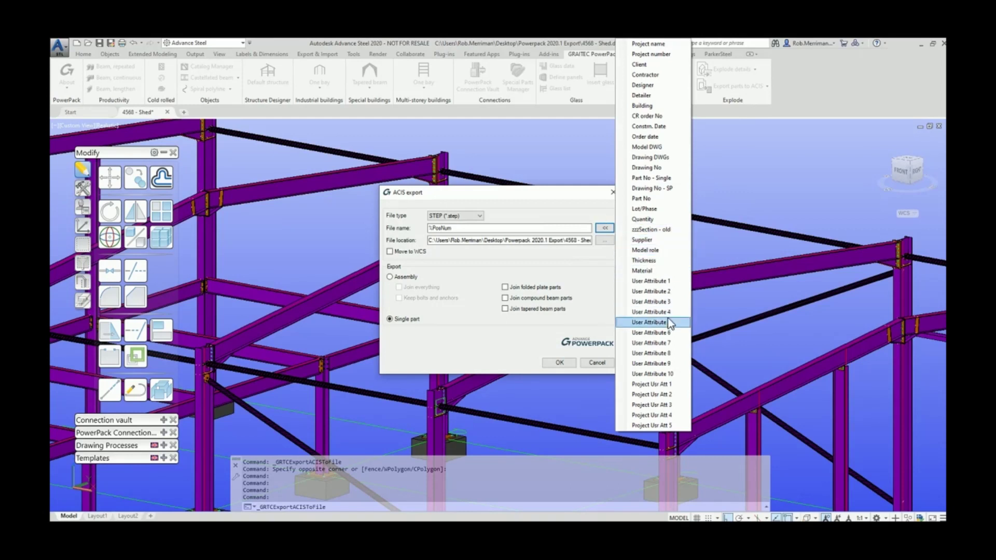
{"action": "left_click", "coordinate": [653, 177]}
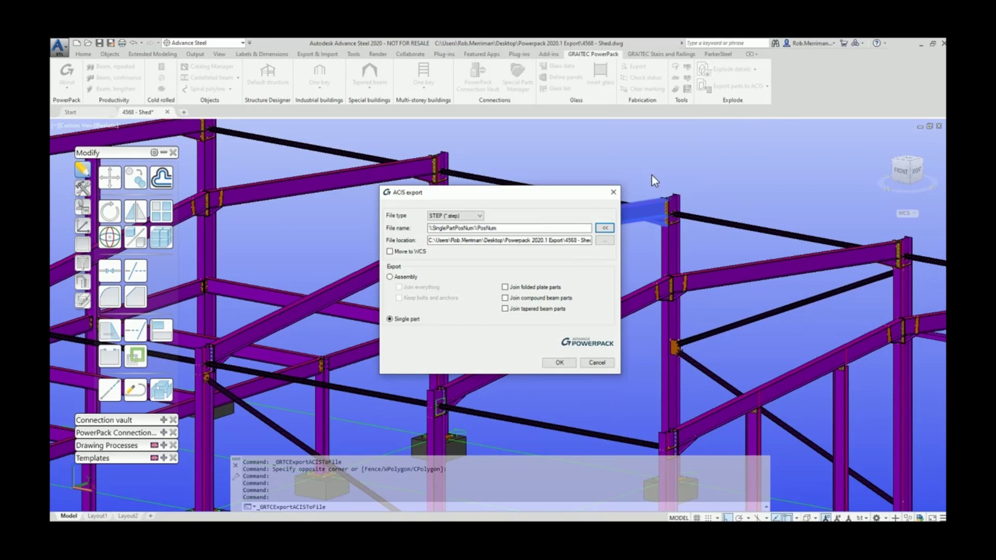
{"action": "left_click", "coordinate": [525, 228]}
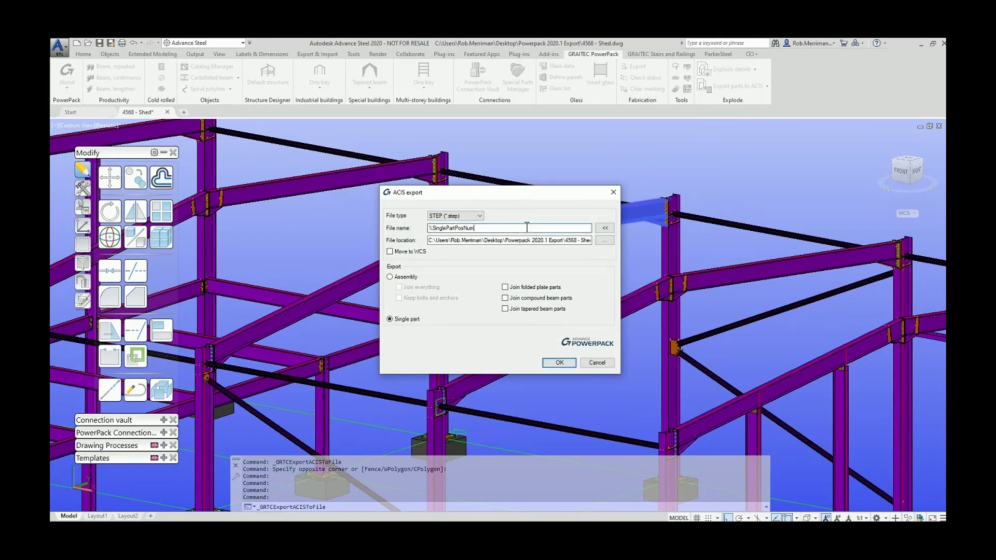
{"action": "left_click", "coordinate": [558, 363]}
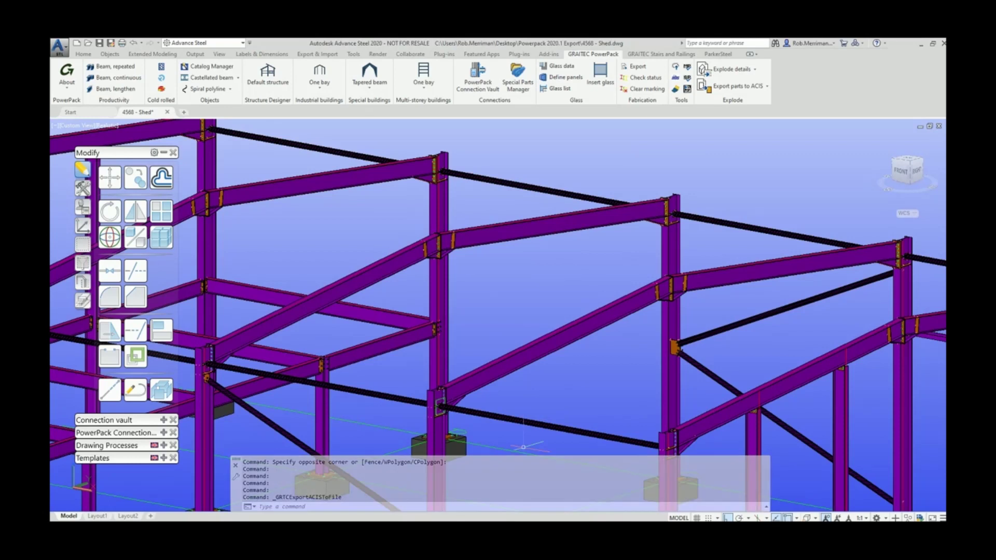
Switch to AutoCAD and create a new Drawing3 from the default template.
{"action": "mouse_move", "coordinate": [466, 503]}
{"action": "left_click", "coordinate": [446, 484]}
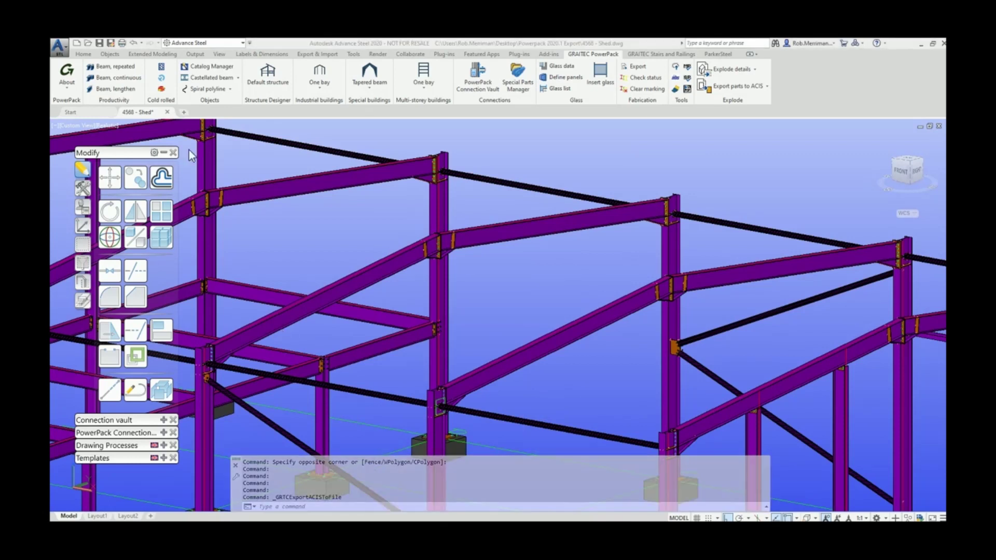
{"action": "left_click", "coordinate": [64, 52]}
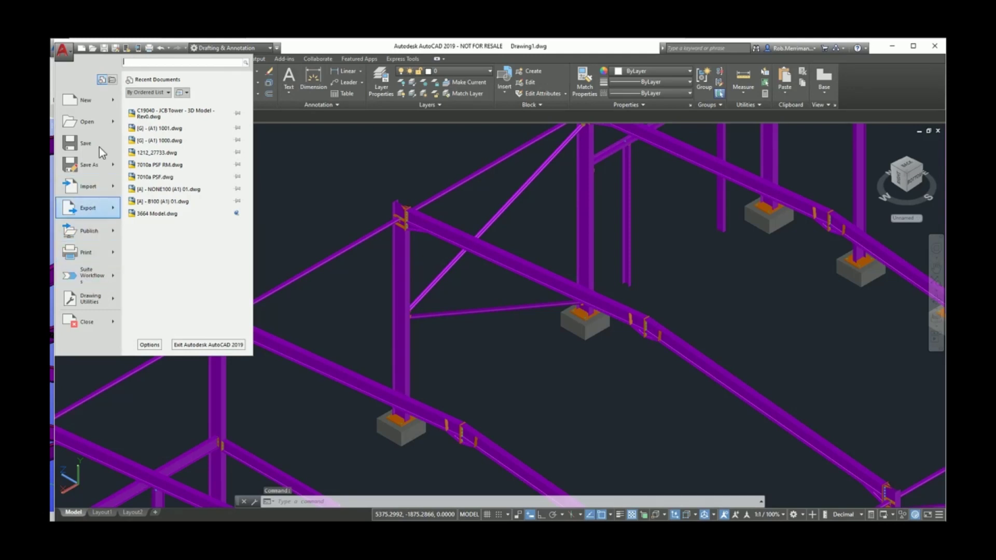
{"action": "left_click", "coordinate": [88, 99]}
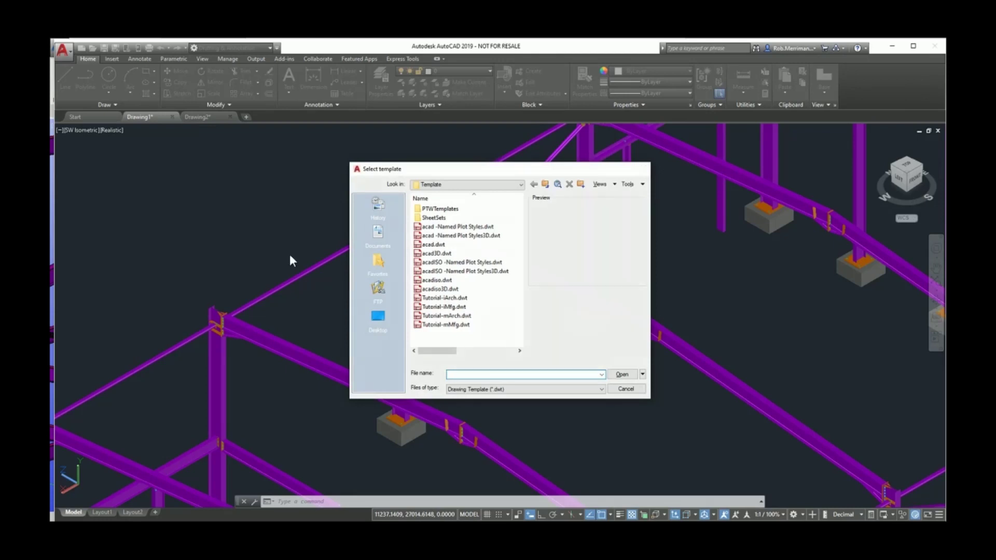
{"action": "key", "text": "Escape"}
{"action": "left_click", "coordinate": [88, 114]}
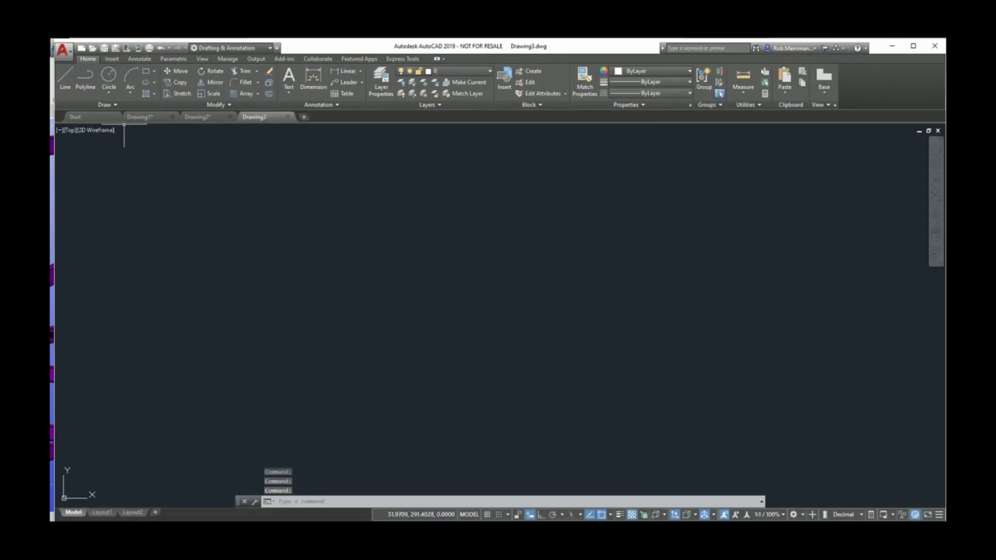
Import M1.step via Other Formats and place the translated beam into Drawing3.
{"action": "left_click", "coordinate": [58, 51]}
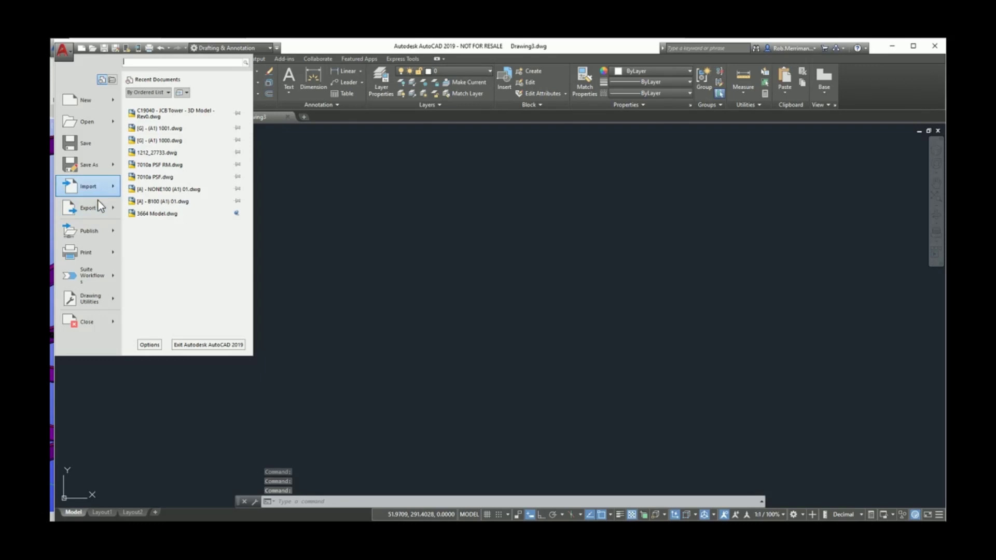
{"action": "mouse_move", "coordinate": [95, 189]}
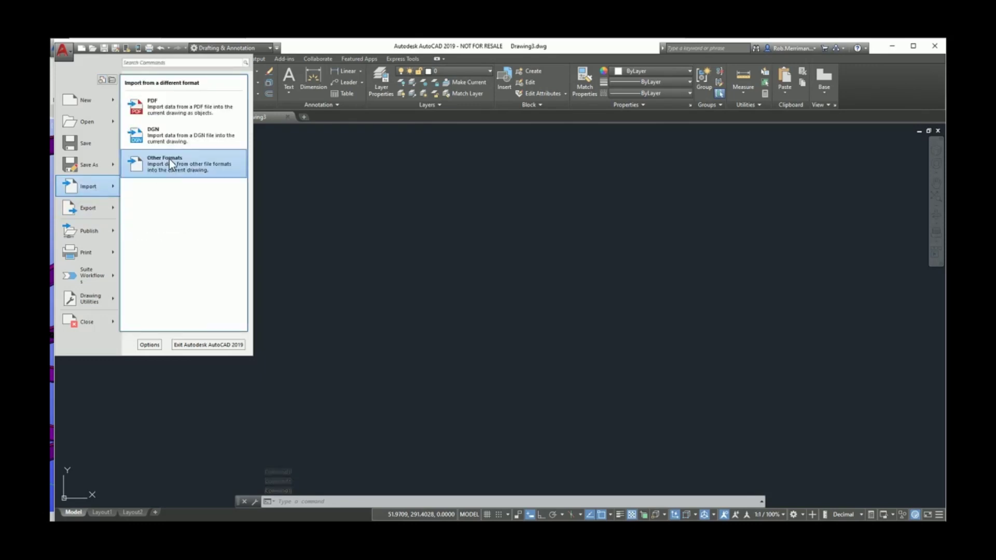
{"action": "left_click", "coordinate": [174, 174]}
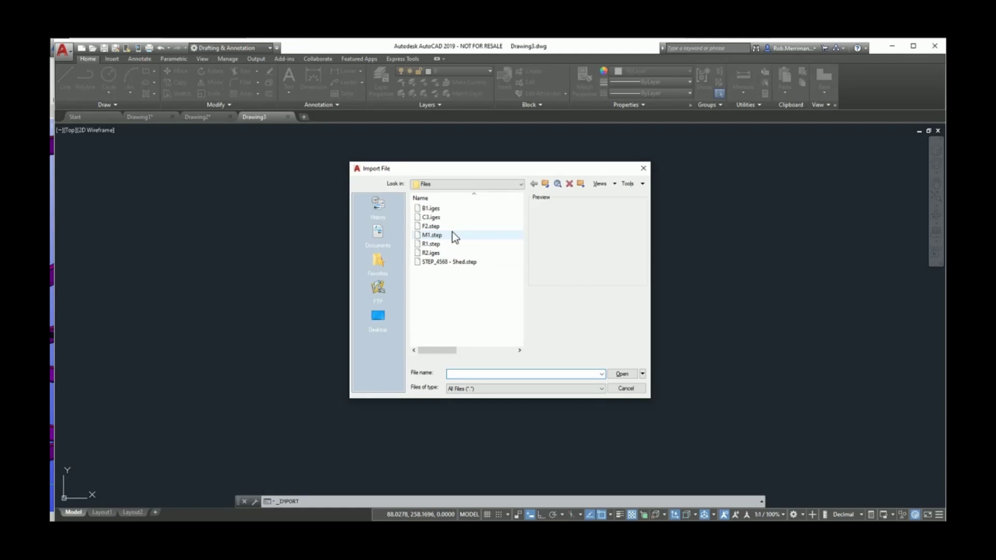
{"action": "double_click", "coordinate": [452, 232]}
{"action": "left_click", "coordinate": [557, 299]}
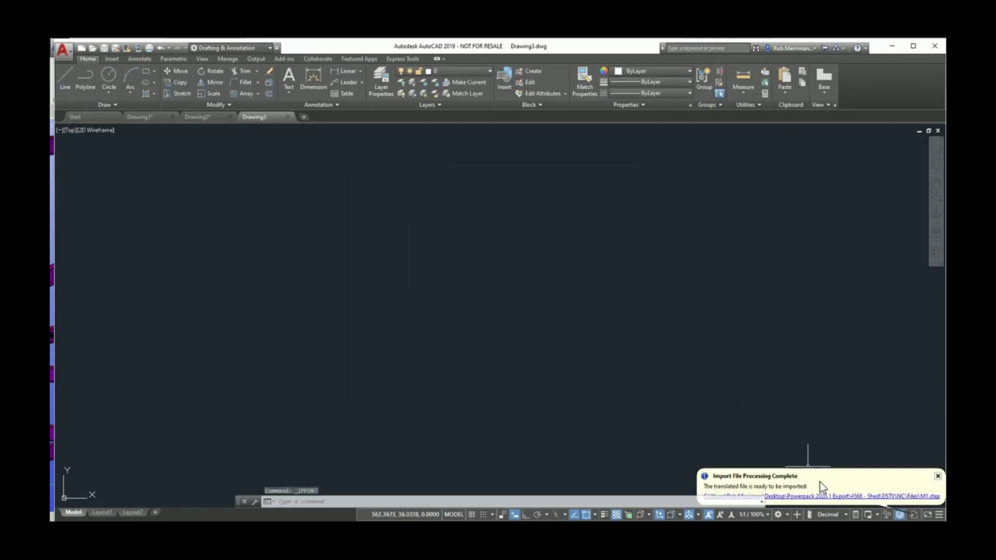
{"action": "left_click", "coordinate": [829, 497]}
Show the M1 beam in SW Isometric view, then switch to the Front view.
{"action": "scroll", "coordinate": [450, 263], "scroll_direction": "down", "scroll_amount": 5}
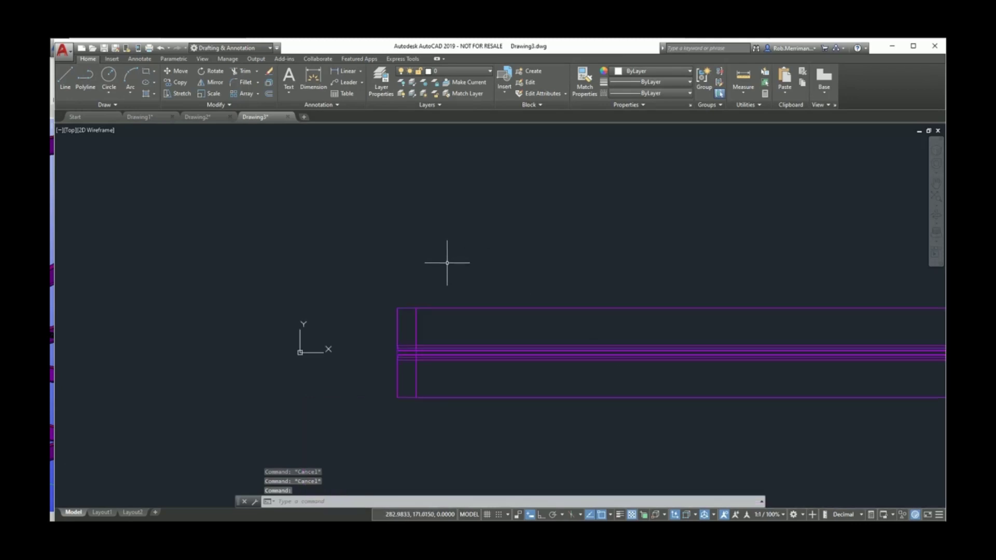
{"action": "left_click", "coordinate": [74, 131]}
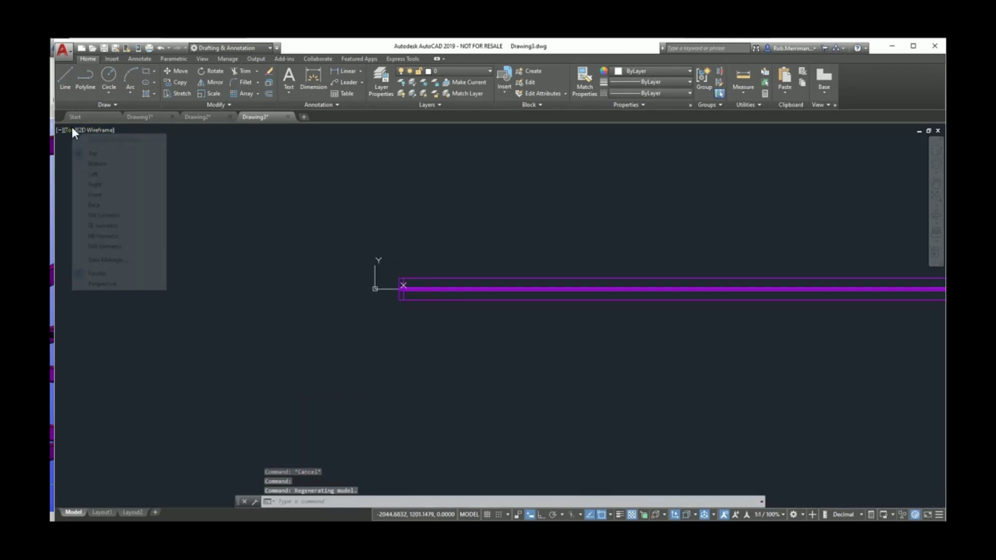
{"action": "left_click", "coordinate": [97, 215]}
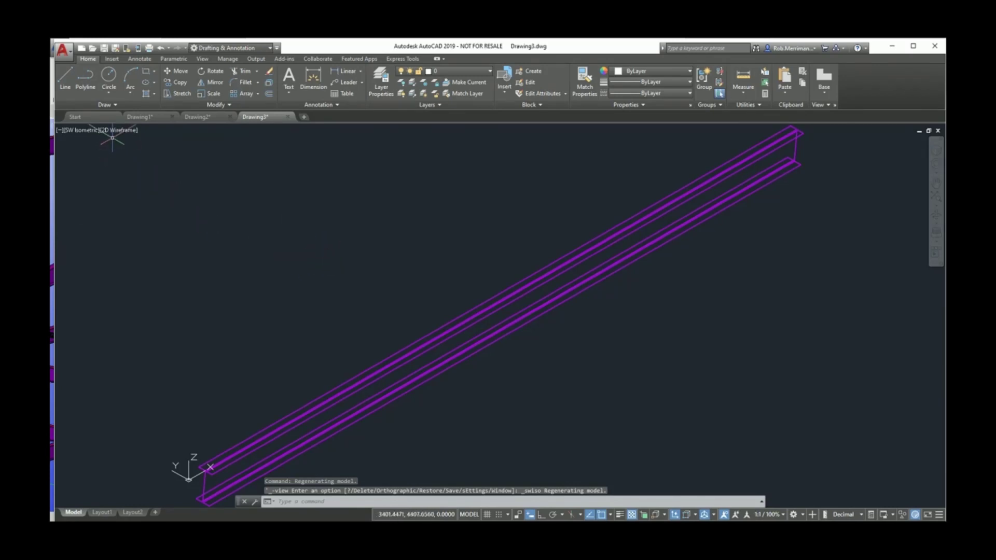
{"action": "left_click", "coordinate": [84, 130]}
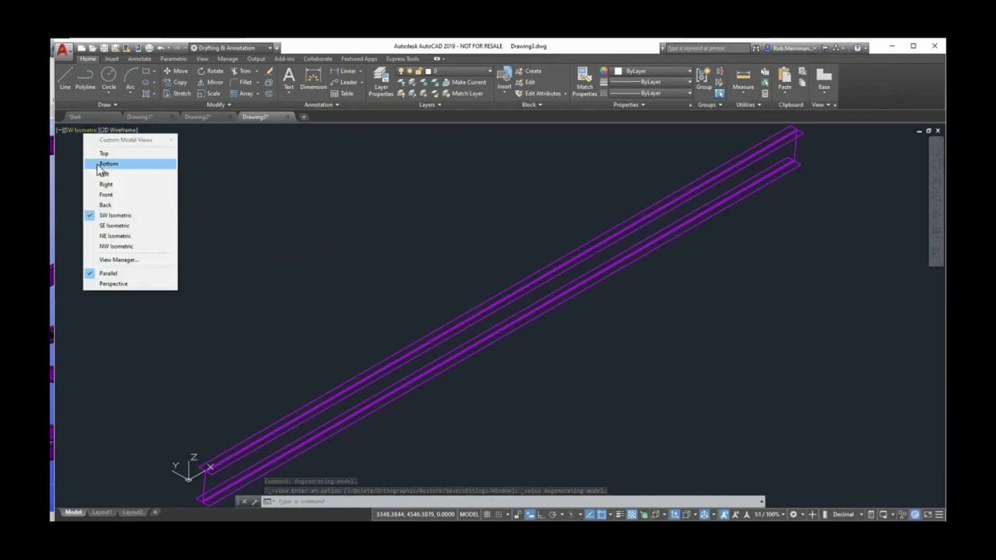
{"action": "left_click", "coordinate": [107, 195]}
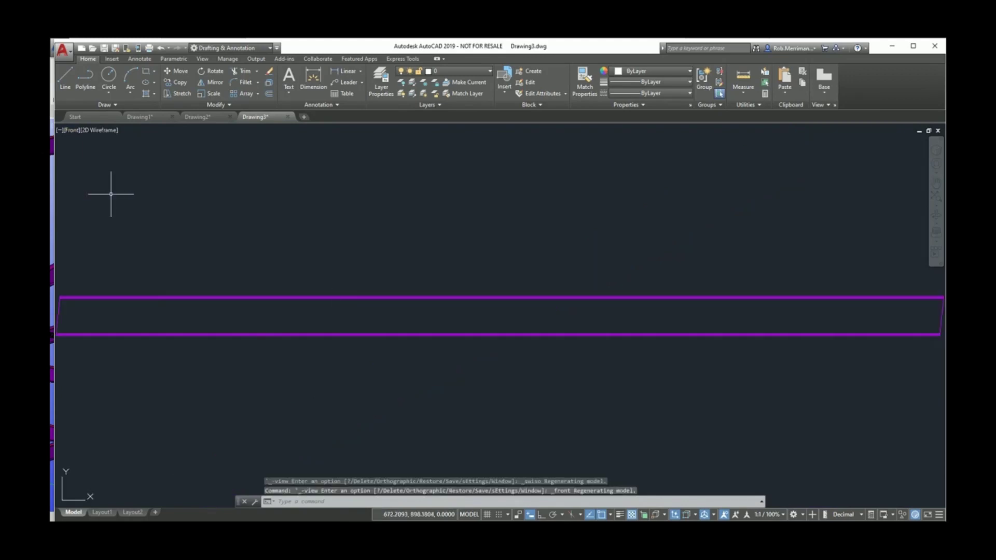